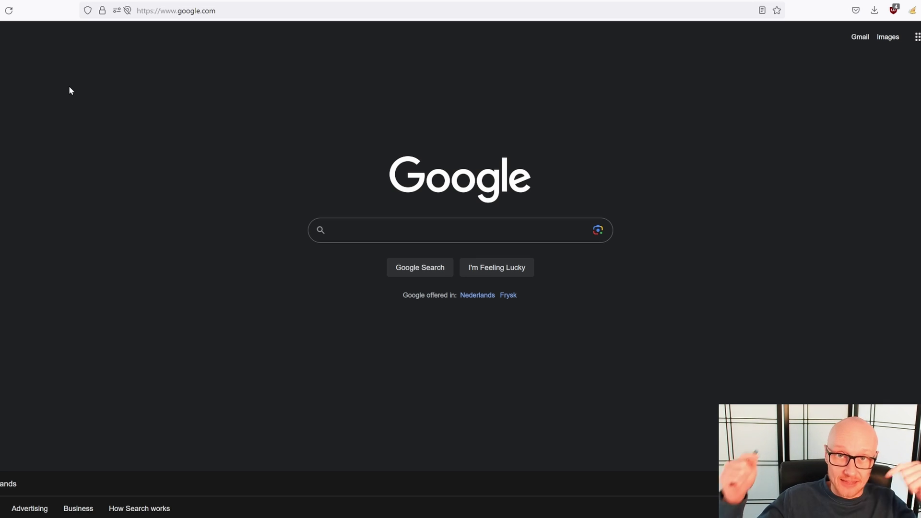
Enter rekordbox.com in Firefox's address bar.
key("ctrl+l")
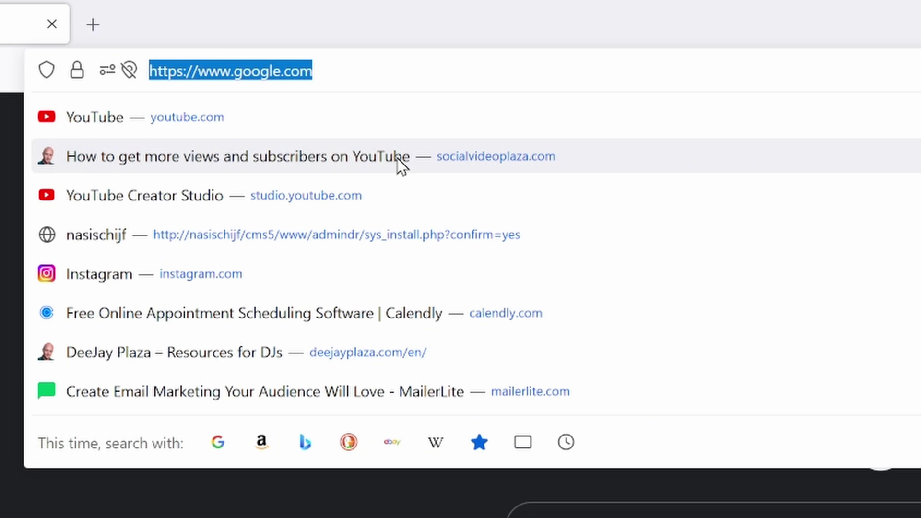
type("rekor")
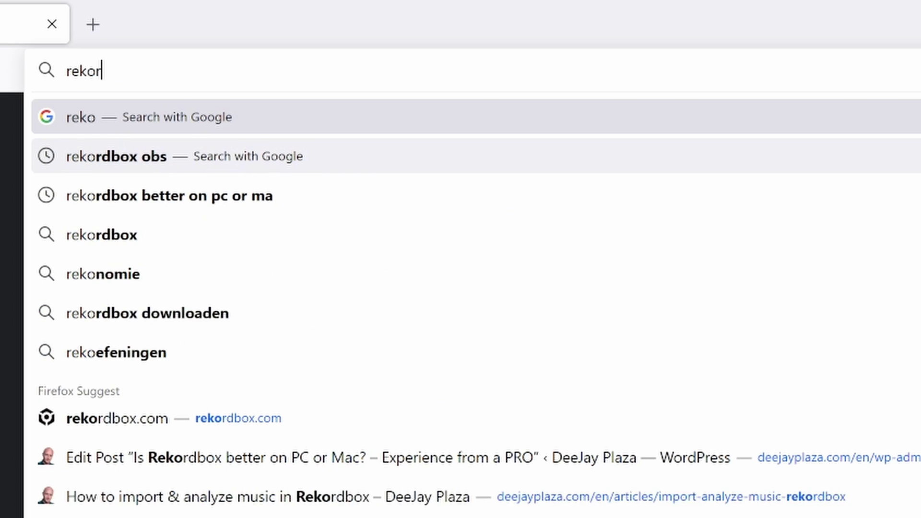
type("dbox.com")
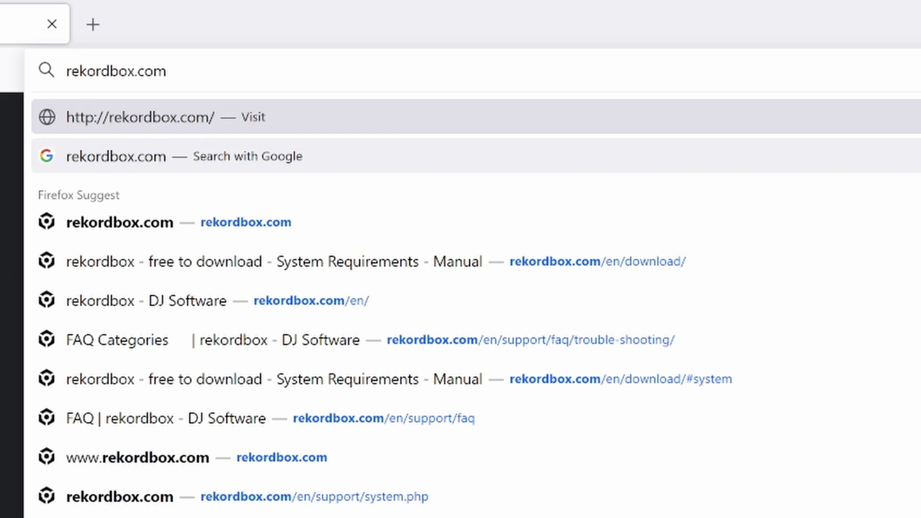
Load rekordbox.com, accept the licence agreement and download the Install_rekordbox_5_2_2 installer.
key("Return")
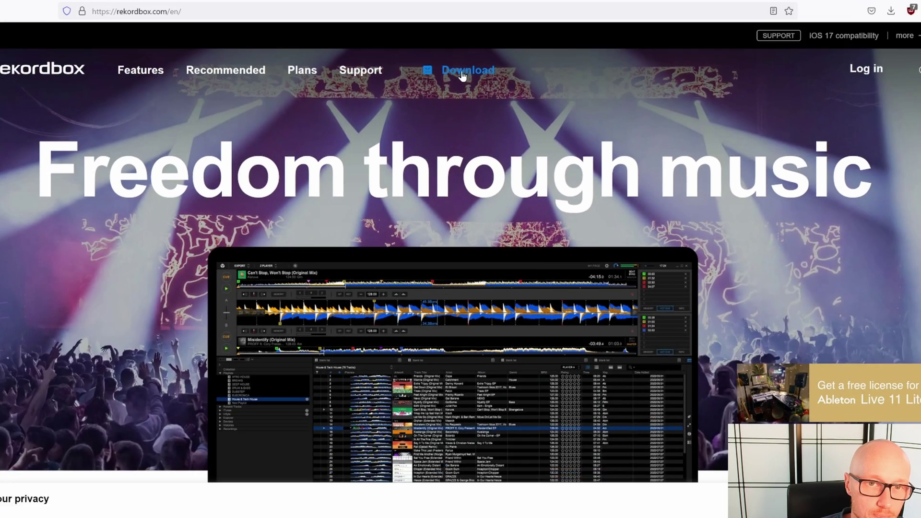
left_click(462, 76)
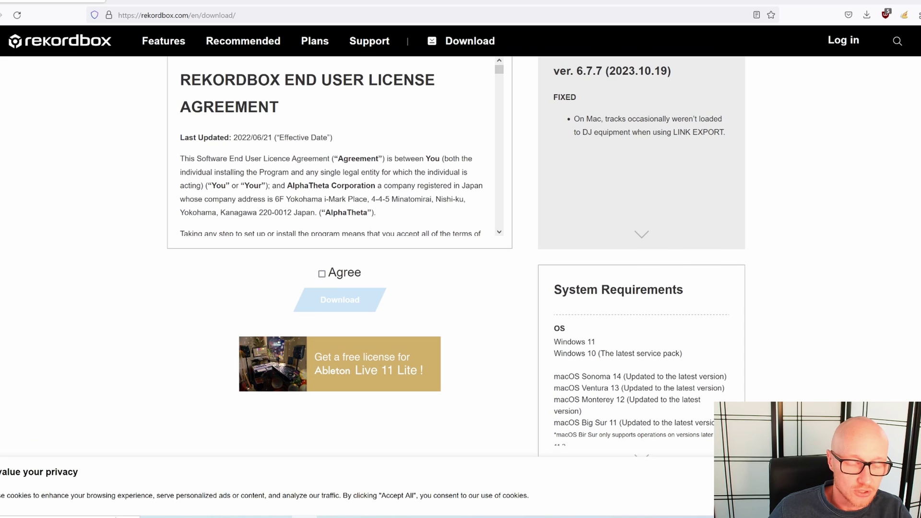
left_click(322, 275)
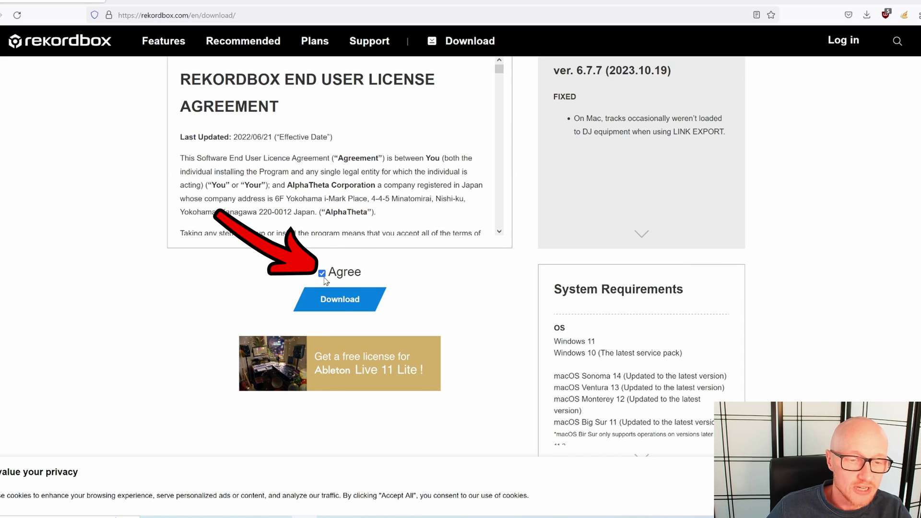
left_click(341, 302)
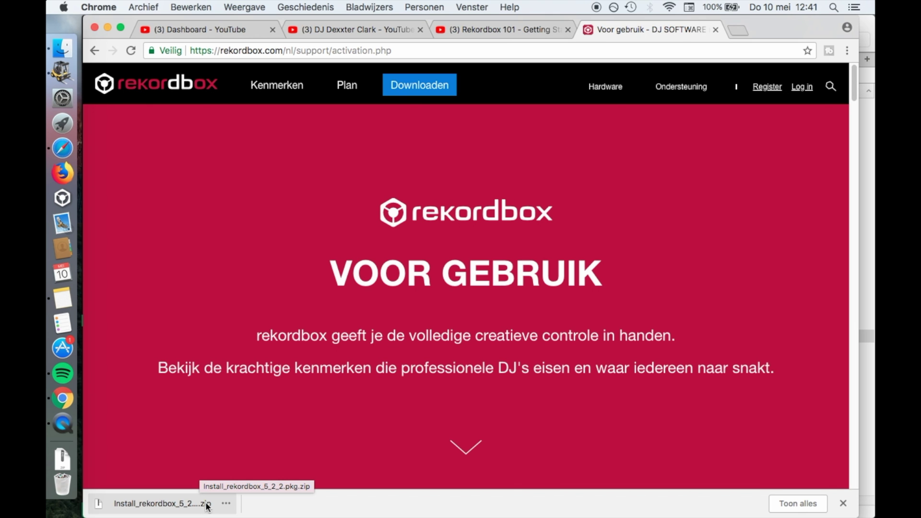
Show Chrome's Downloads page listing Install_rekordbox_5_2_2.pkg.zip.
left_click(777, 504)
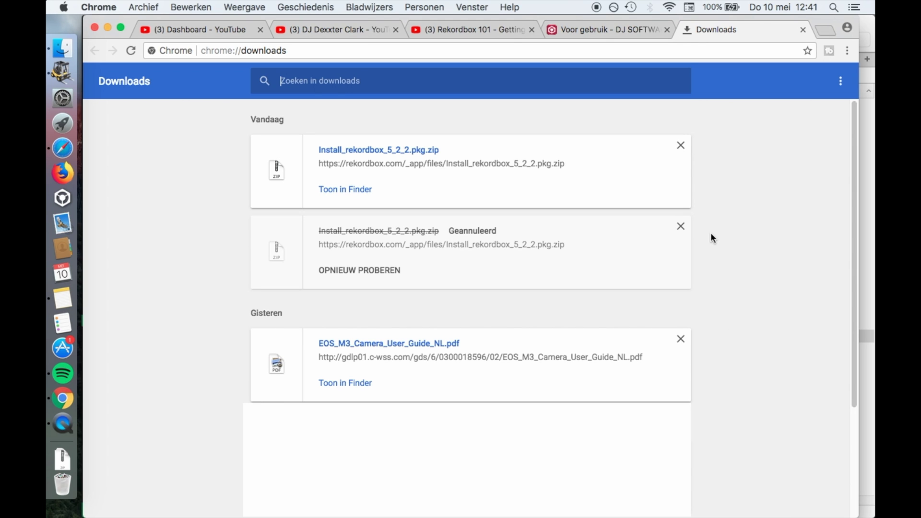
Reveal Install_rekordbox_5_2_2.pkg.zip in Finder, extract it and run the .pkg installer.
left_click(359, 189)
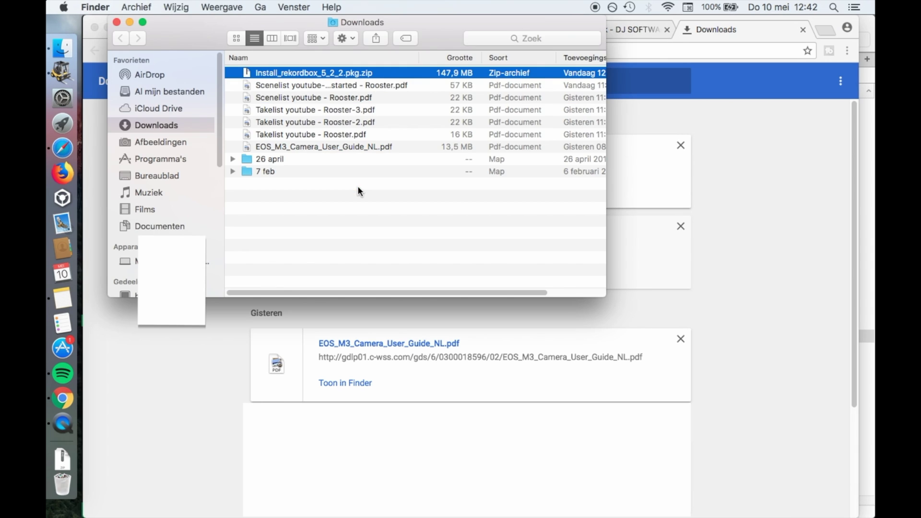
double_click(359, 73)
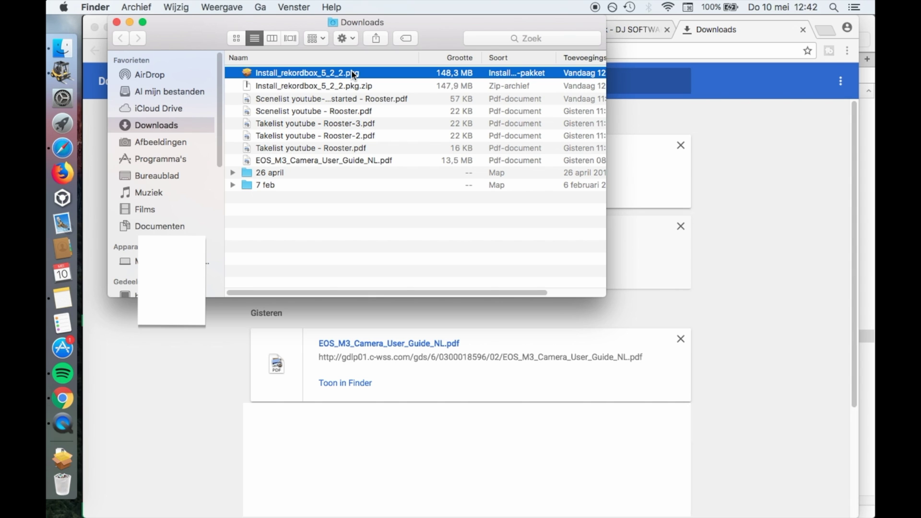
double_click(351, 73)
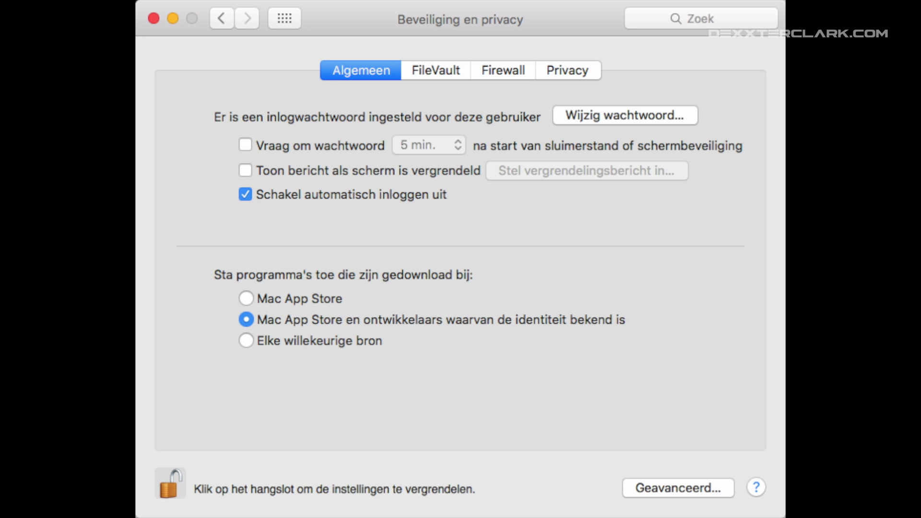
Allow apps from any source, then agree to the rekordbox licence in the installer.
left_click(245, 340)
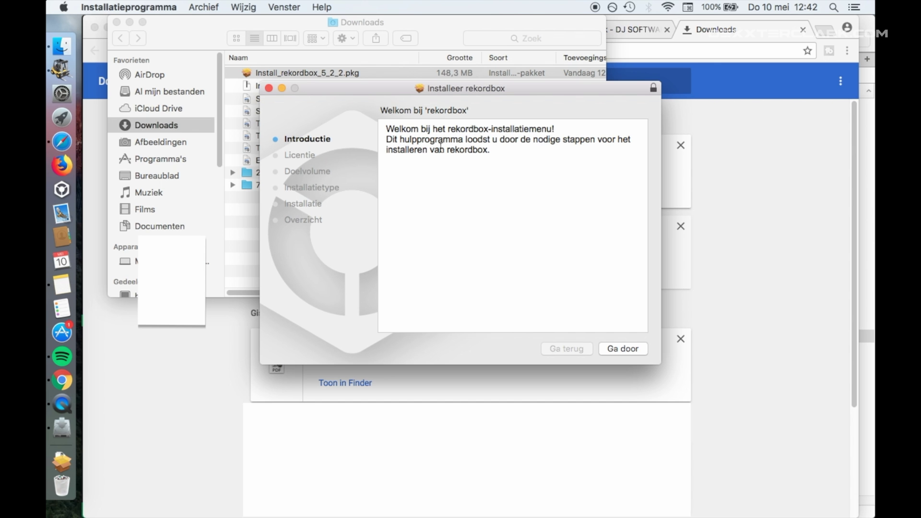
left_click(633, 350)
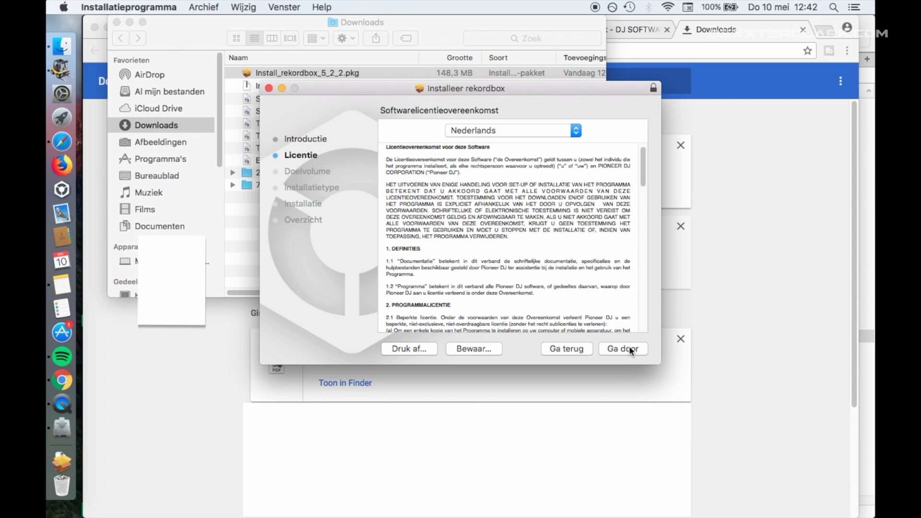
left_click(629, 348)
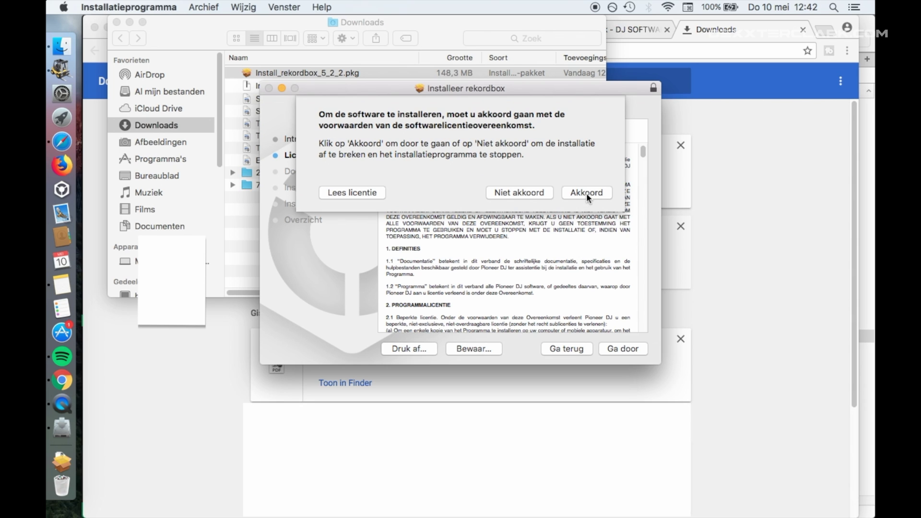
left_click(586, 193)
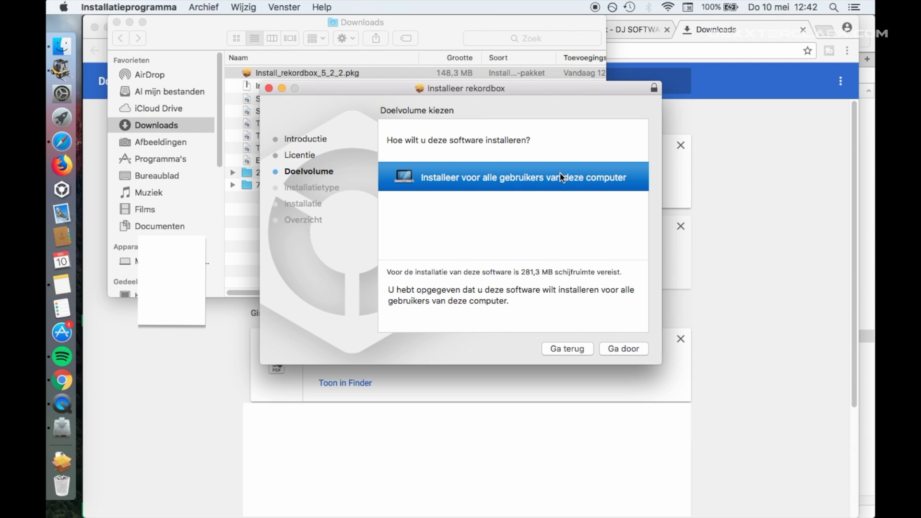
Install rekordbox for all users, authorising with the administrator password.
left_click(622, 348)
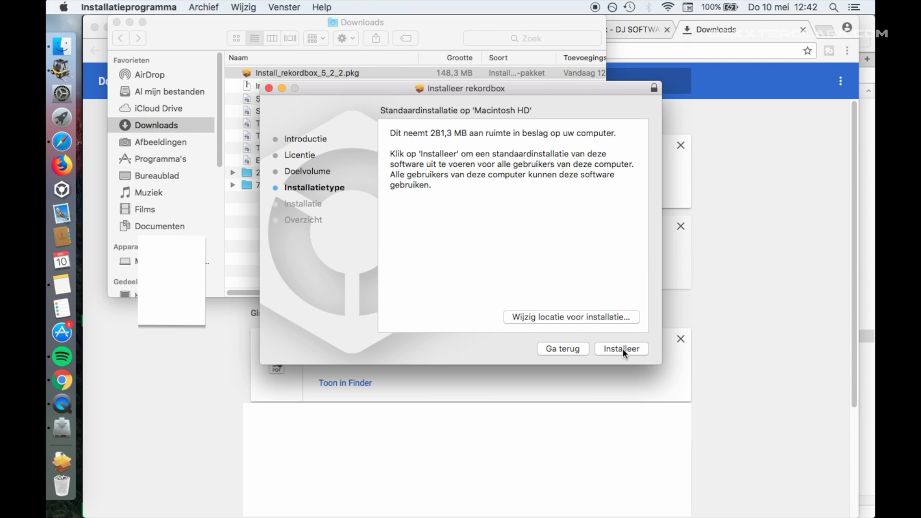
left_click(622, 348)
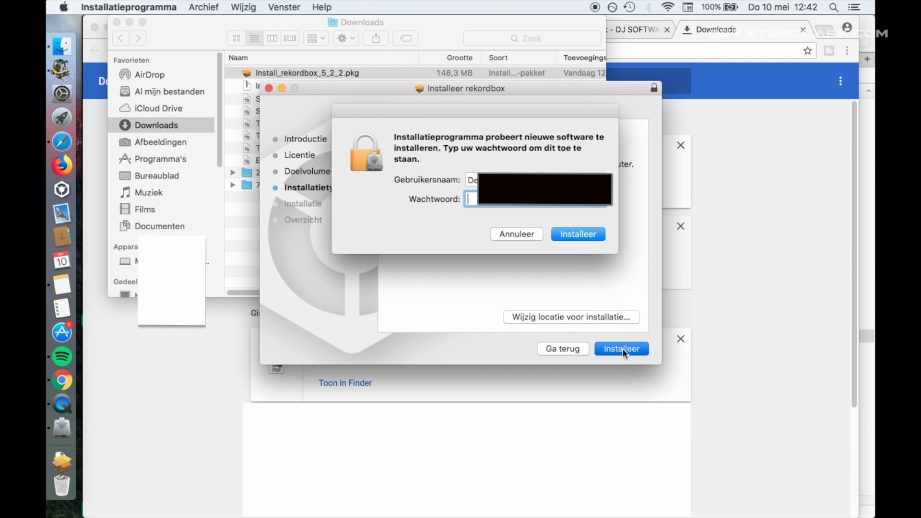
type("•••")
key("Return")
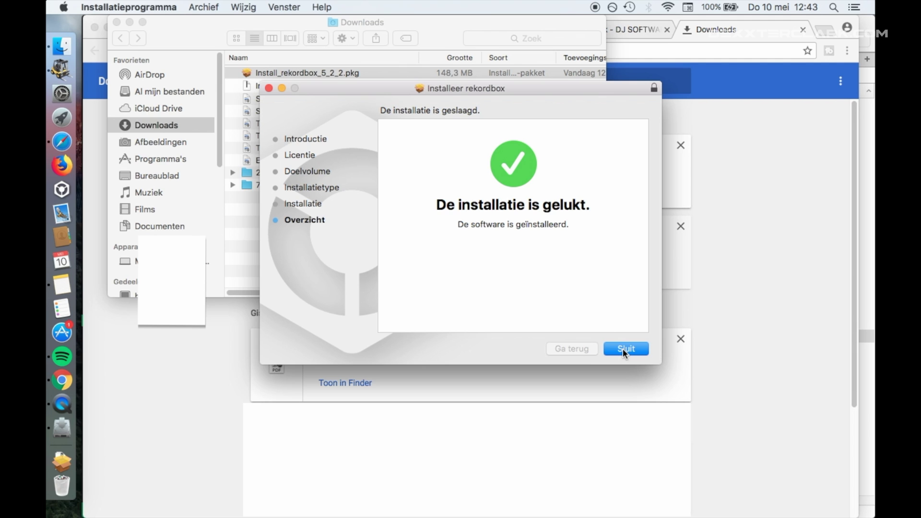
Close the finished installer and launch rekordbox from Launchpad.
left_click(622, 348)
left_click(58, 125)
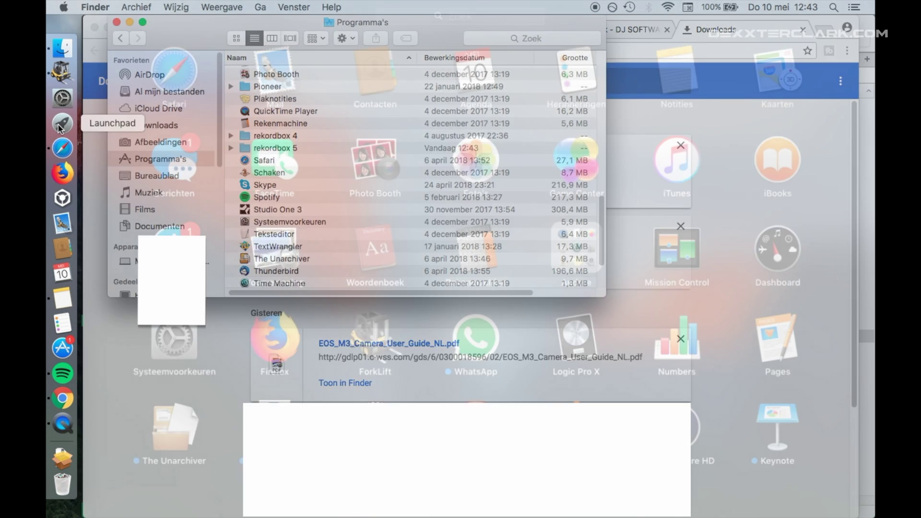
scroll(316, 194, "right", 3)
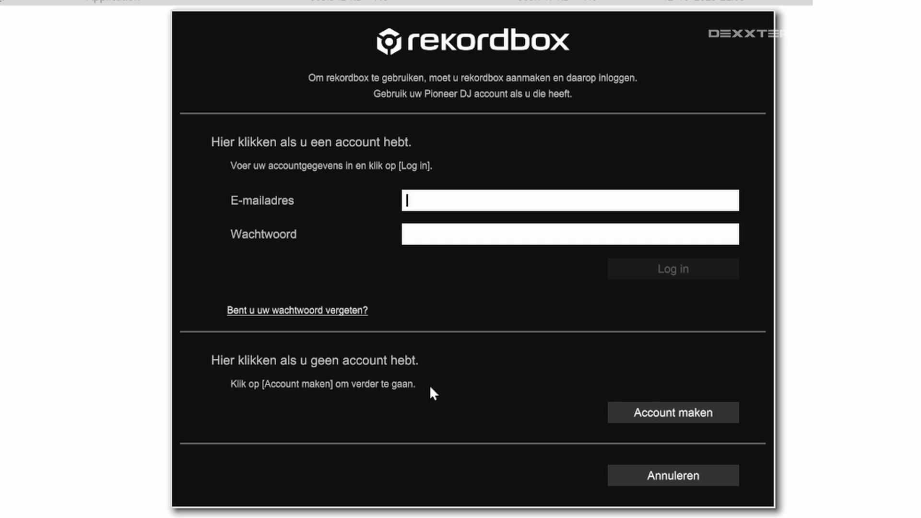
Open the Pioneer DJ account registration page and start entering the account e-mail address.
left_click(655, 413)
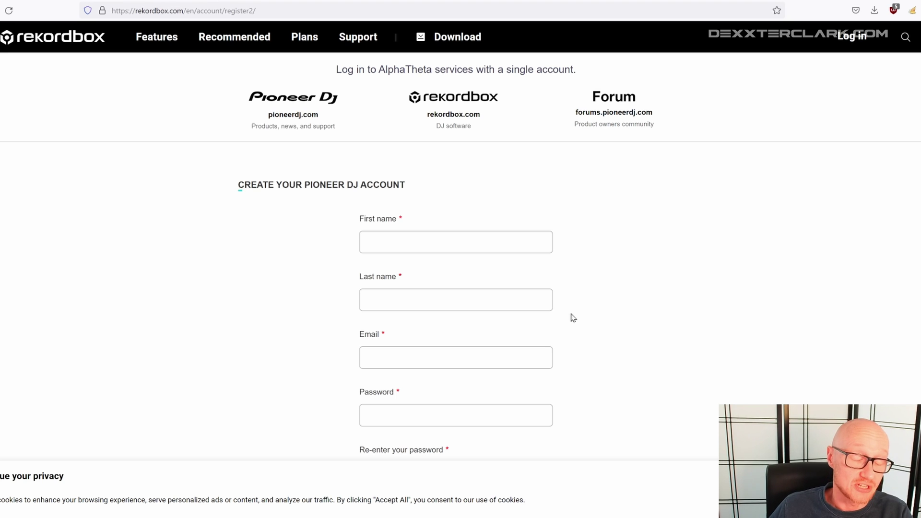
scroll(573, 317, "down", 7)
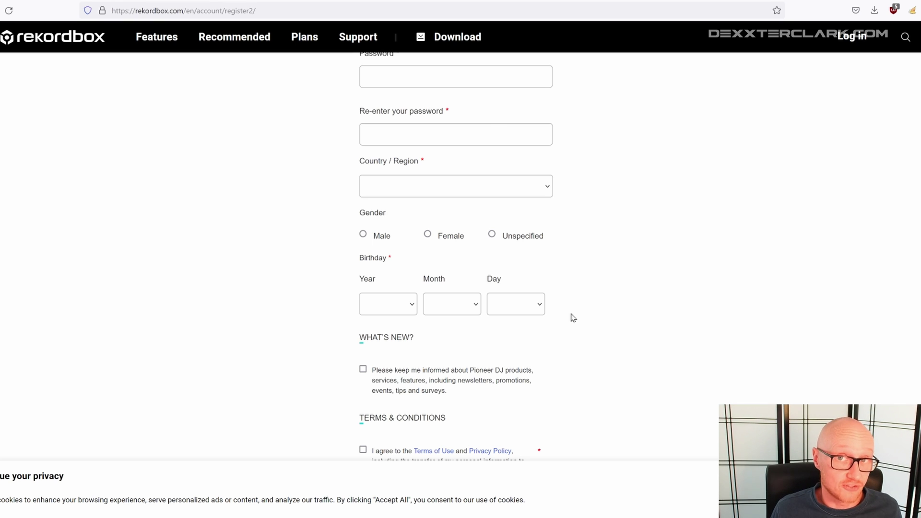
left_click(510, 214)
type("dr")
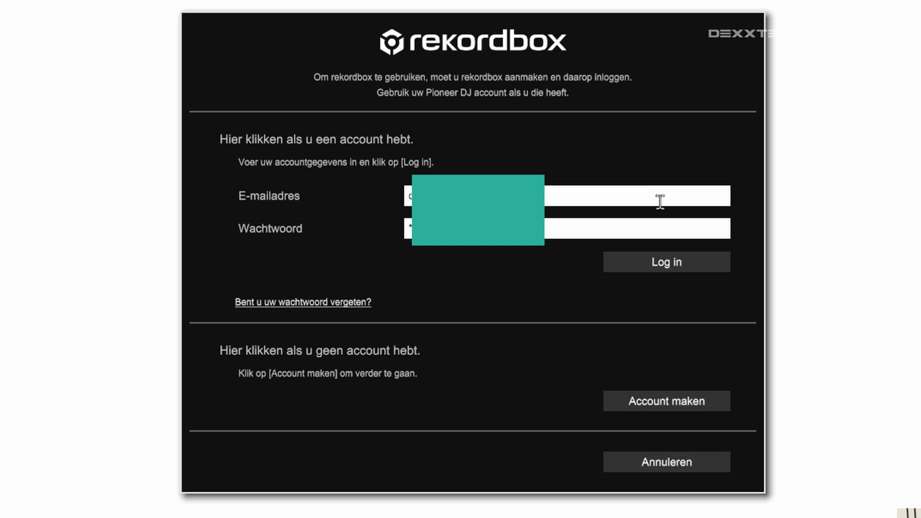
Log in with the Pioneer DJ account, confirm activation, and skip the paid plan options.
left_click(662, 270)
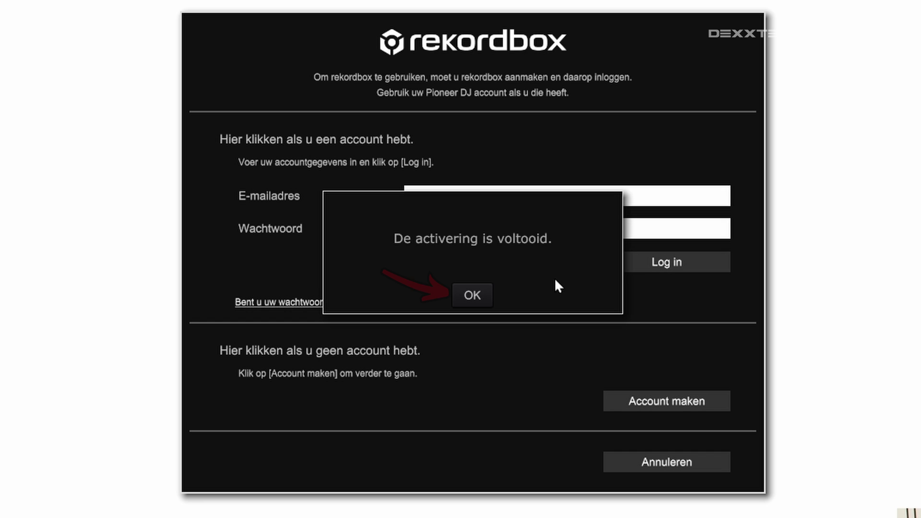
left_click(476, 301)
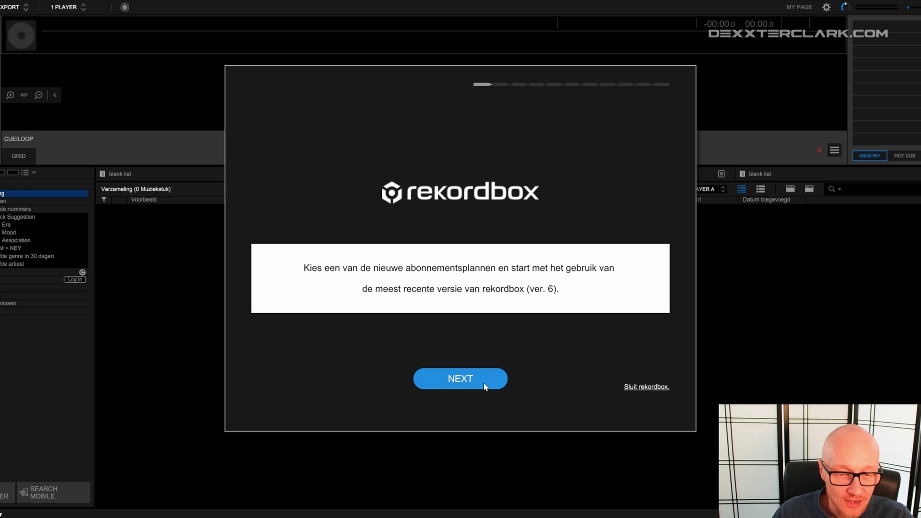
left_click(484, 385)
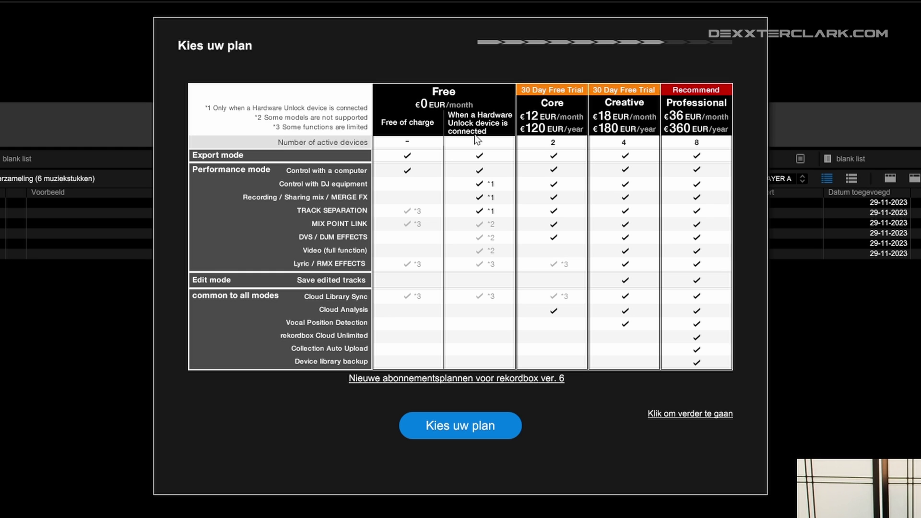
left_click(660, 413)
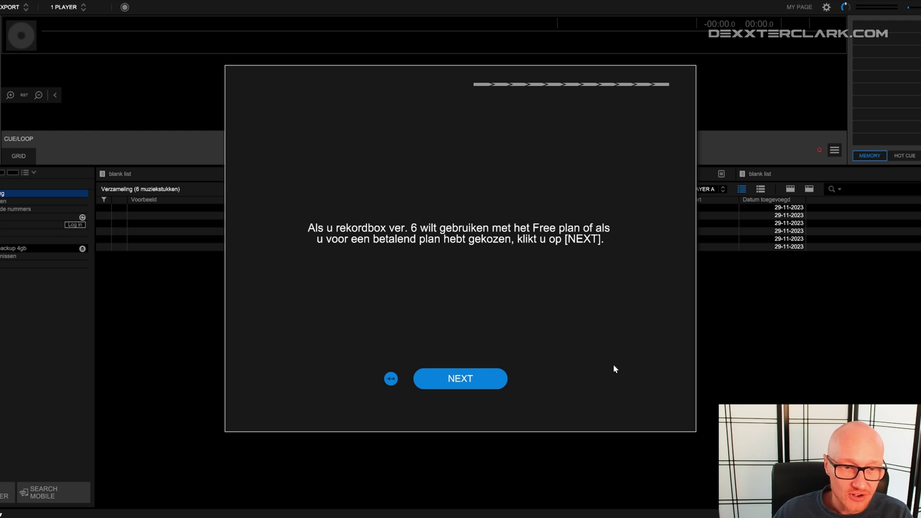
Finish setup on the Free plan, decline Cloud Library Sync, and close MY PAGE.
left_click(493, 386)
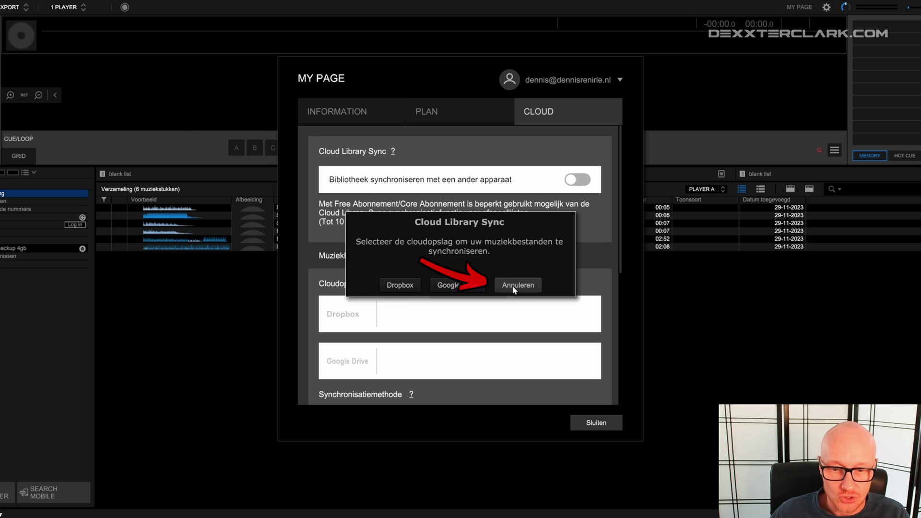
left_click(513, 286)
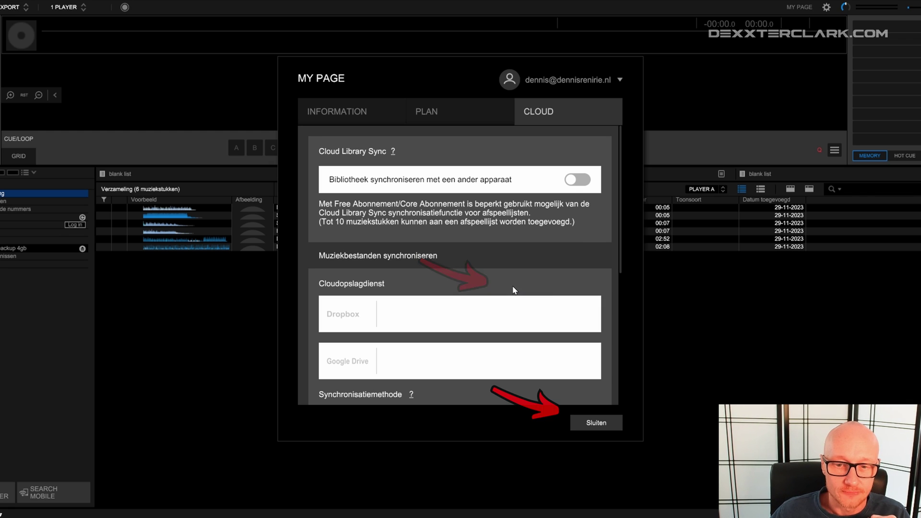
left_click(596, 423)
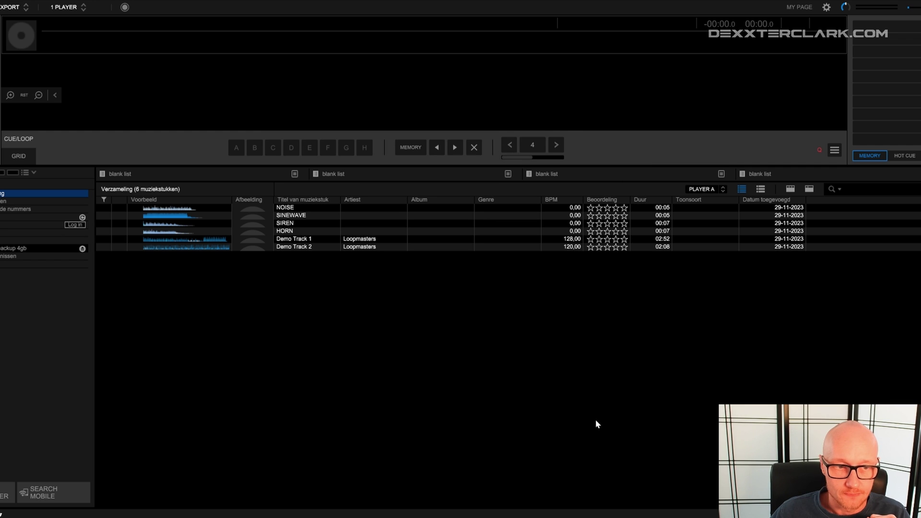